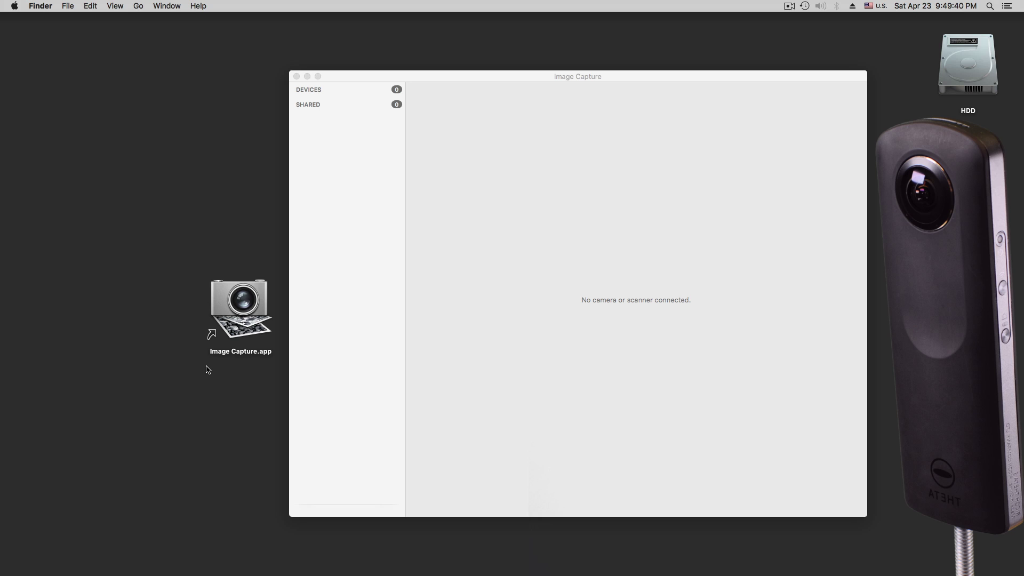
- Activate the Image Capture window listing the RICOH THETA S camera's 89 JPG photos
click(138, 6)
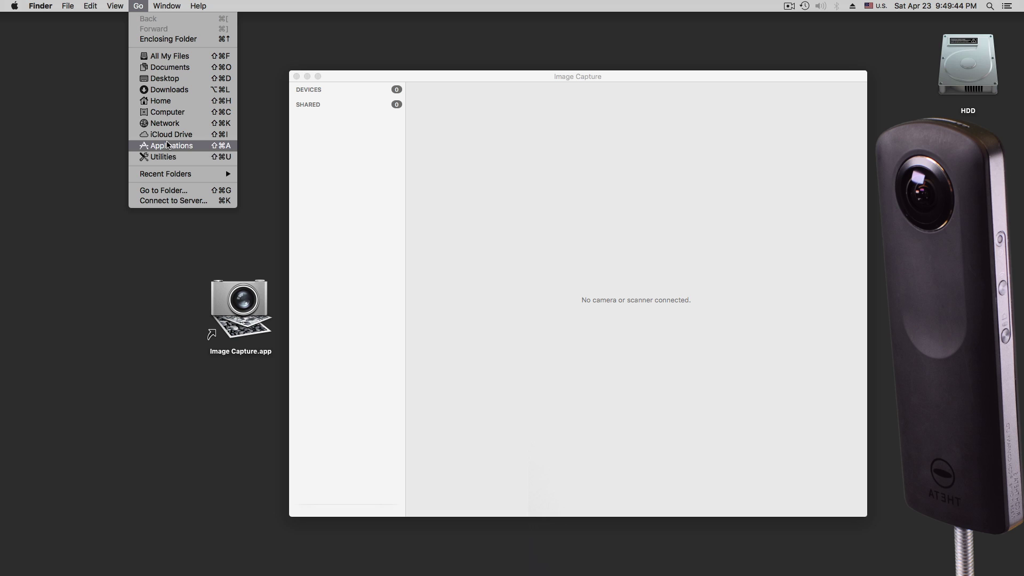
click(175, 249)
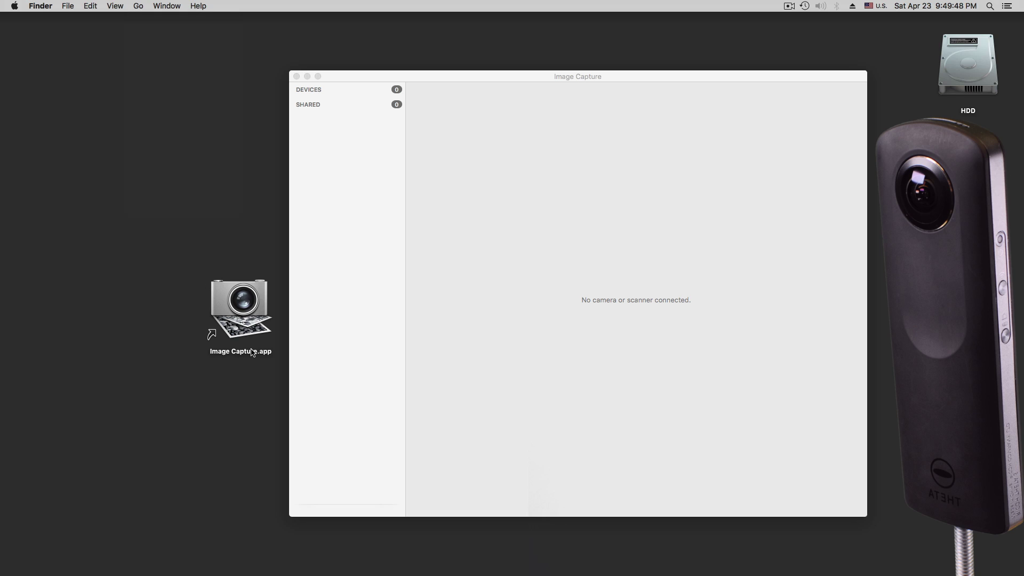
click(467, 79)
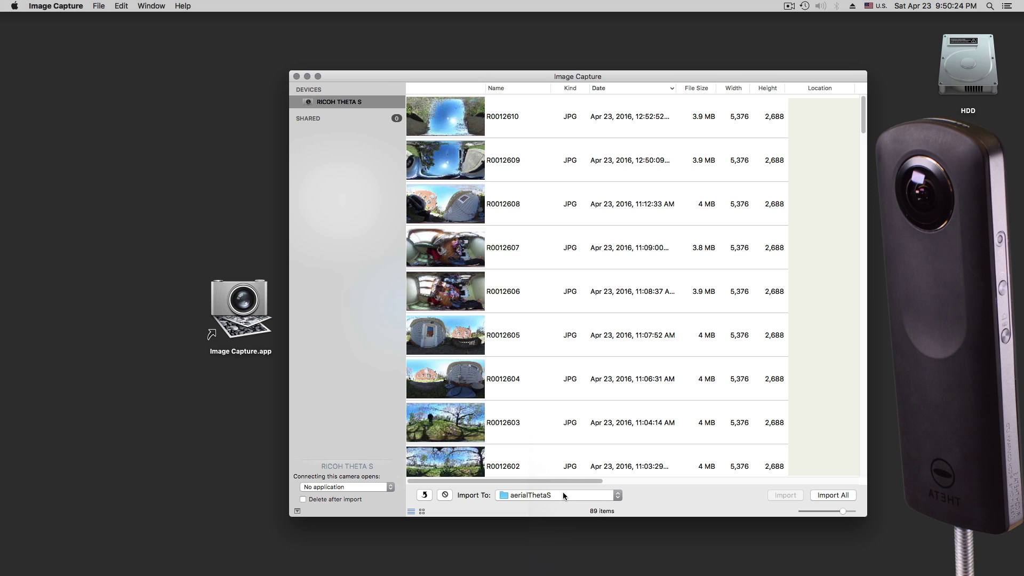
click(613, 493)
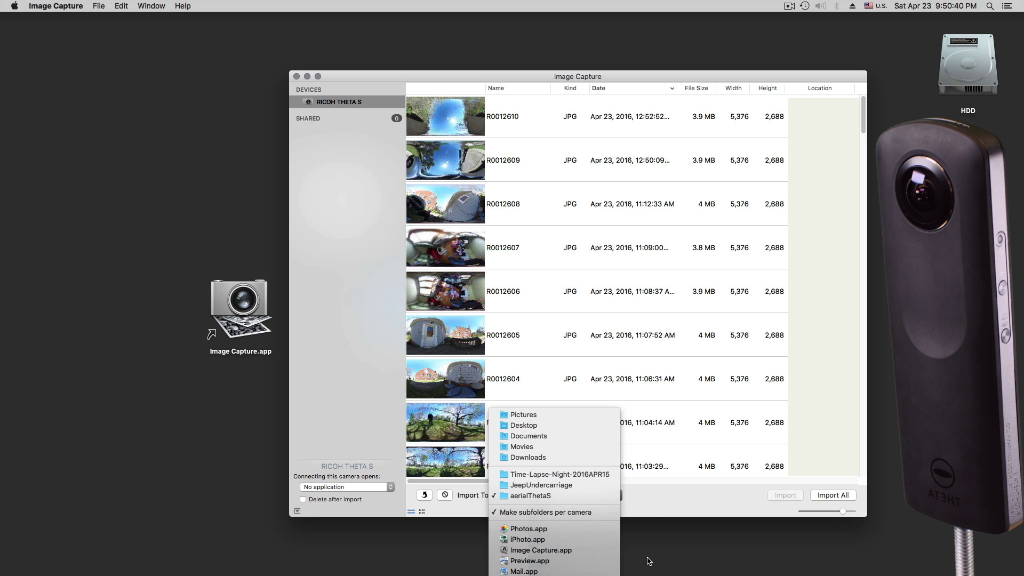
click(634, 534)
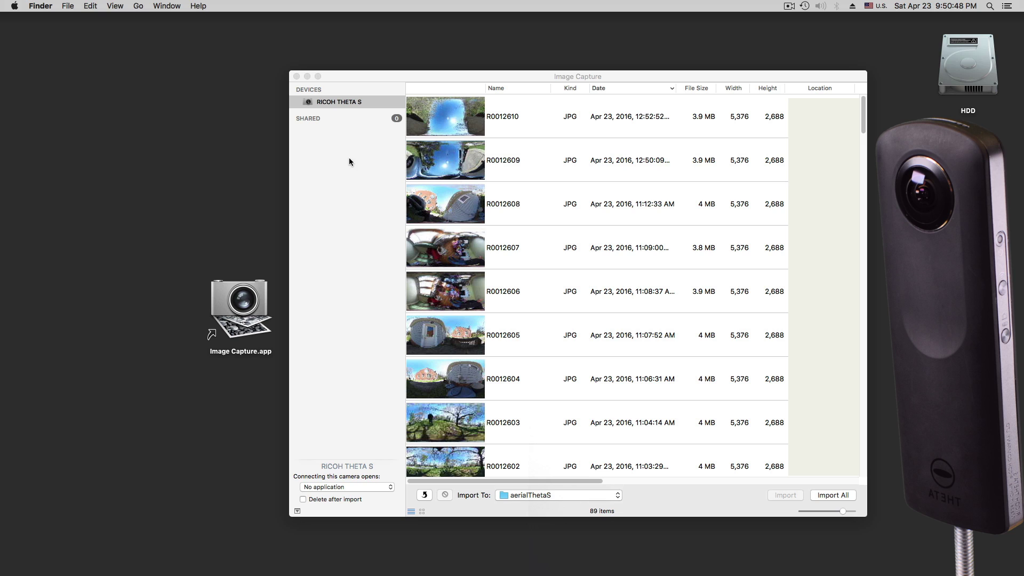
- Create a new desktop folder named My360Pictures
right_click(108, 166)
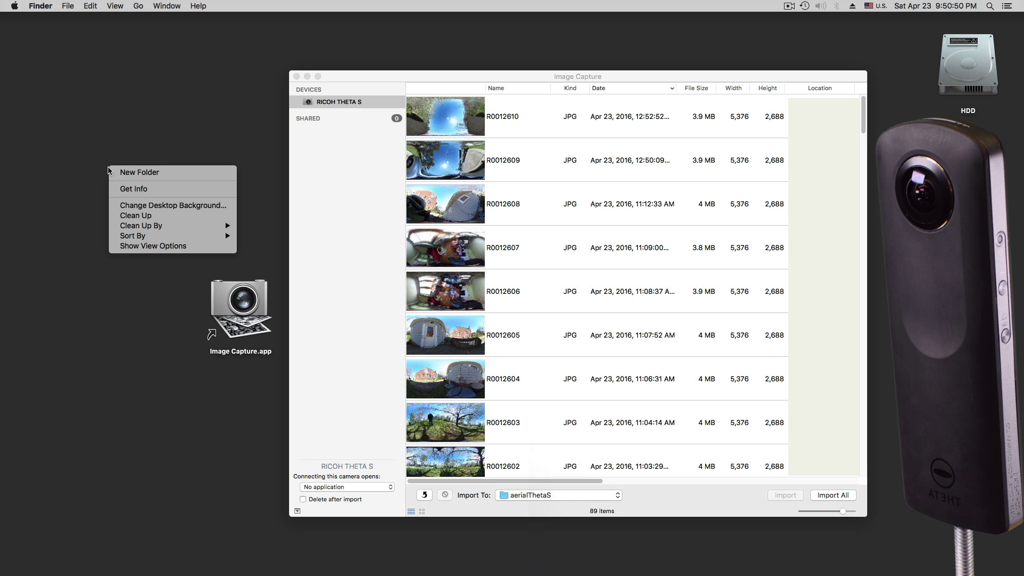
click(138, 173)
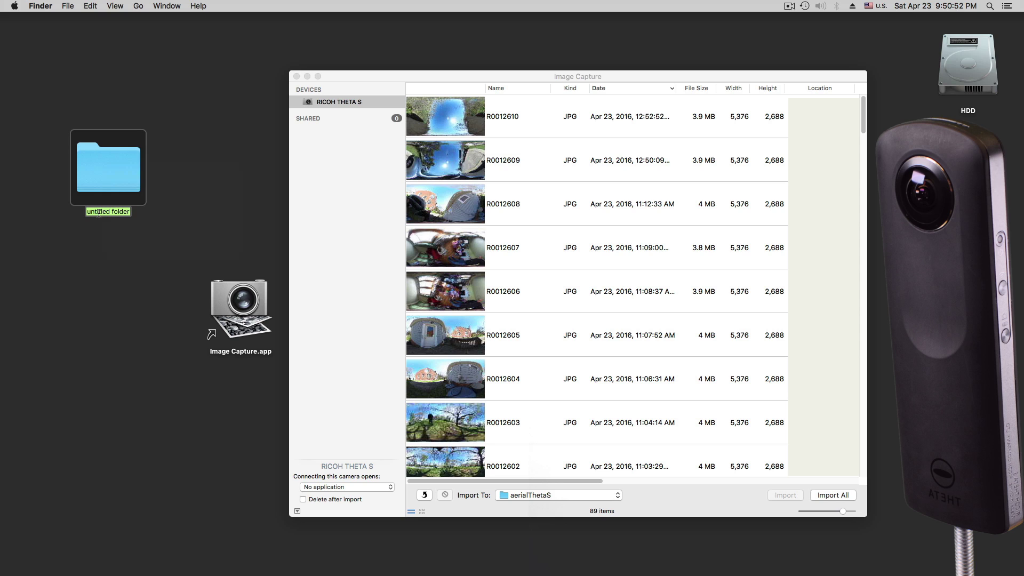
text(My360Pictures)
key(Return)
- Create a second desktop folder named my360Videos and place it below My360Pictures
right_click(96, 248)
click(127, 253)
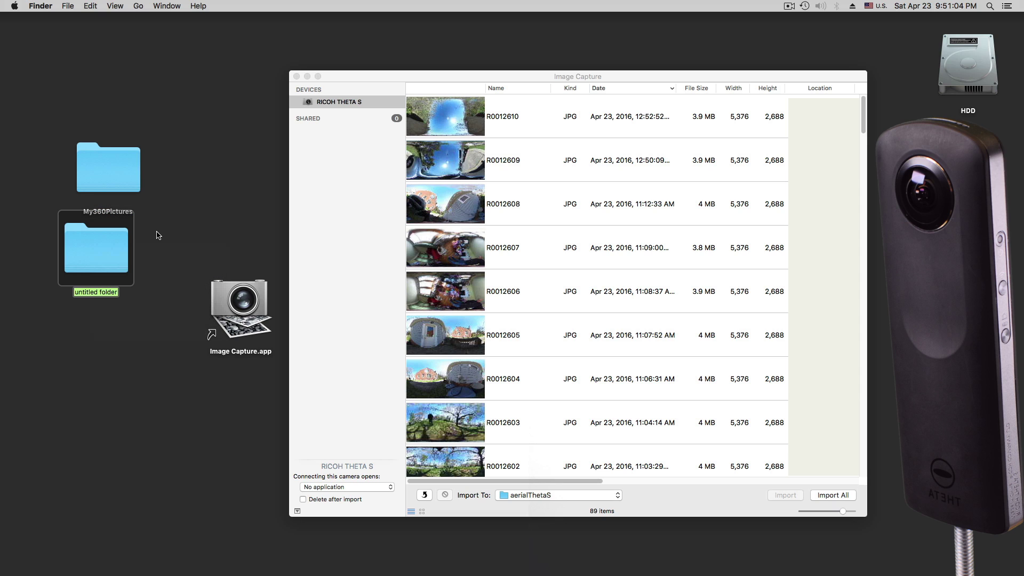
text(my360Videos)
key(Return)
drag(114, 242, 125, 290)
click(158, 239)
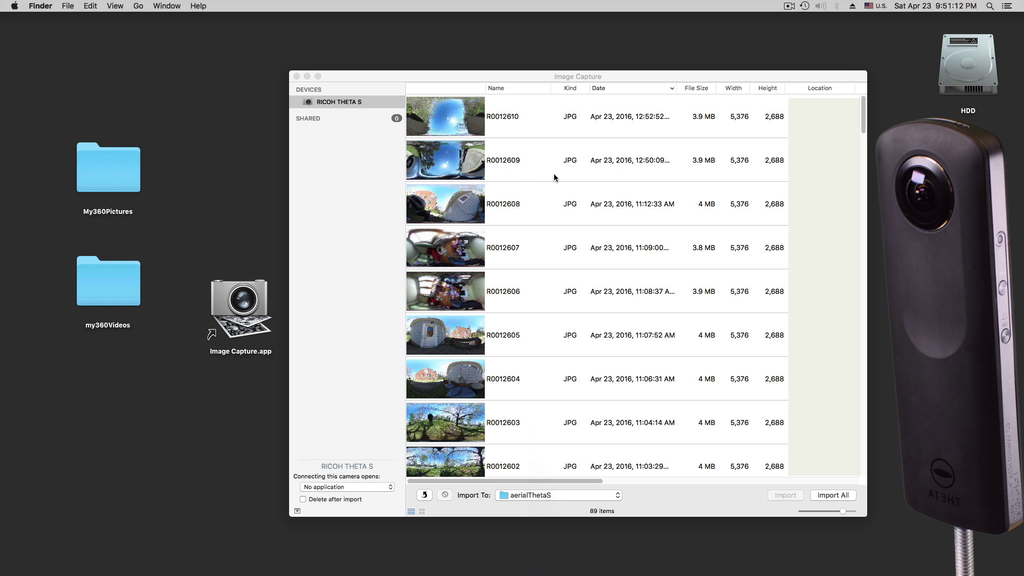
scroll(539, 142, down, 20)
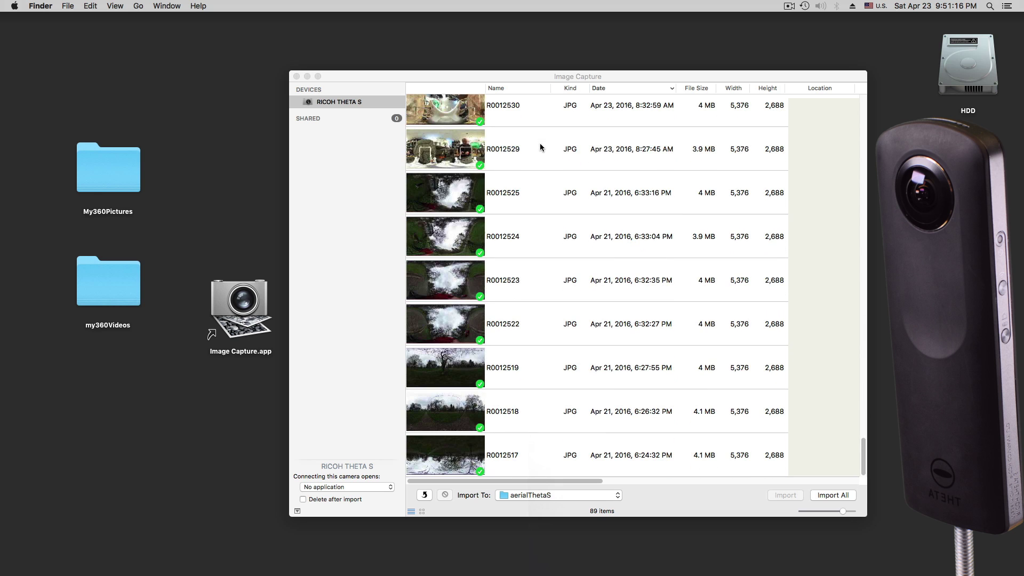
scroll(533, 373, up, 3)
scroll(530, 353, up, 8)
scroll(533, 337, up, 12)
scroll(533, 334, up, 20)
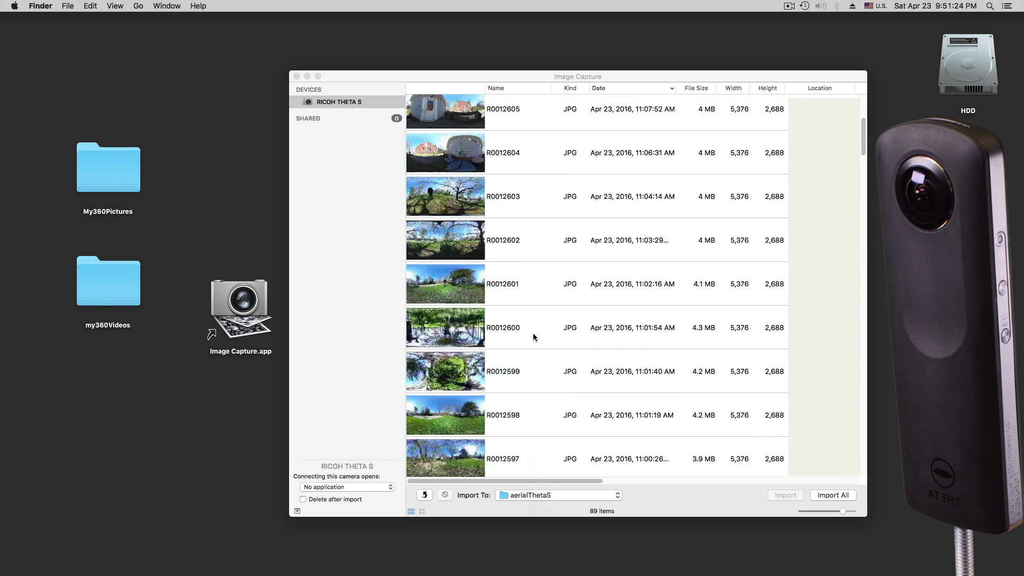
scroll(532, 336, down, 20)
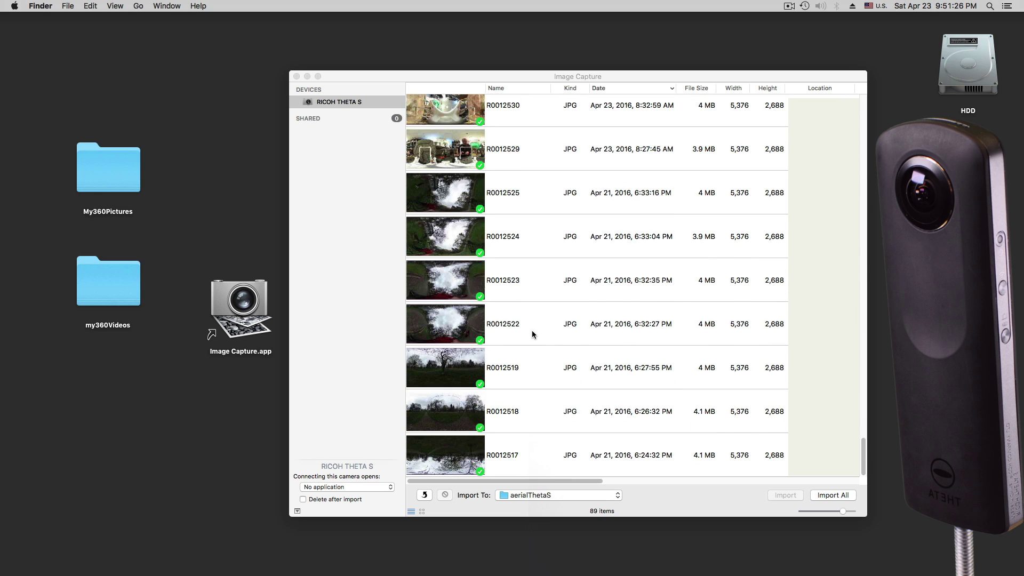
scroll(524, 350, up, 20)
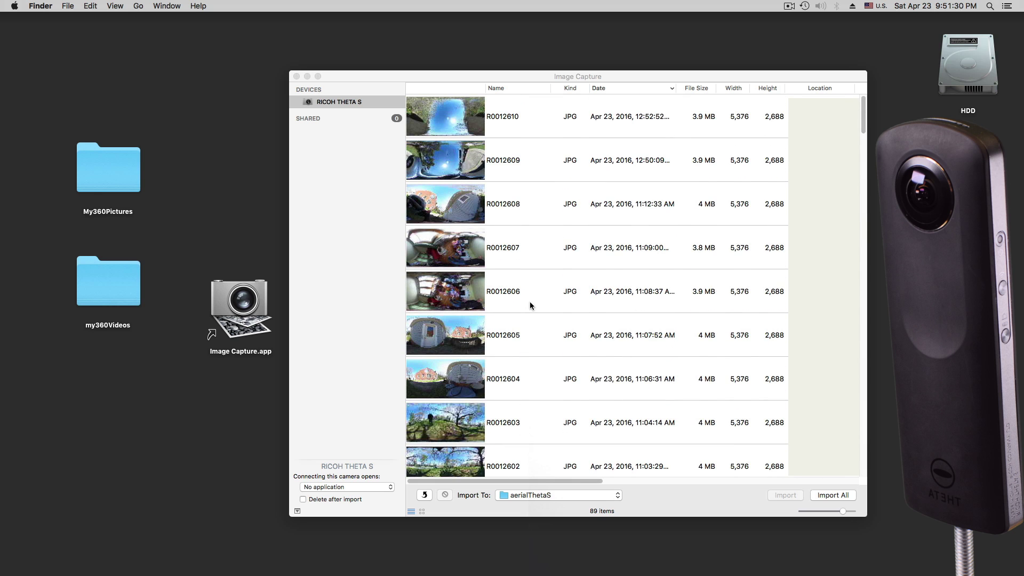
click(442, 113)
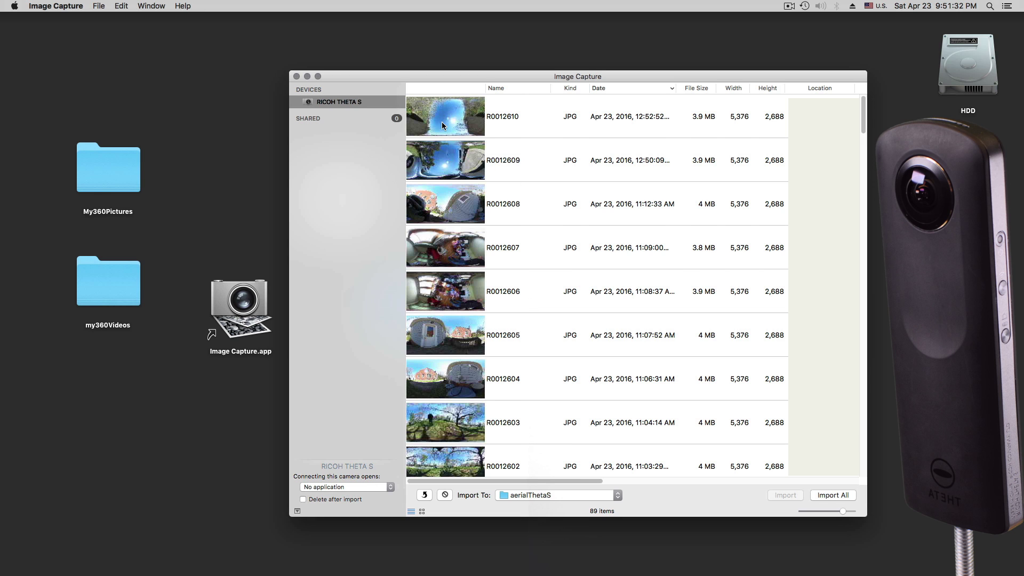
scroll(456, 442, down, 8)
scroll(458, 437, down, 15)
scroll(451, 430, down, 10)
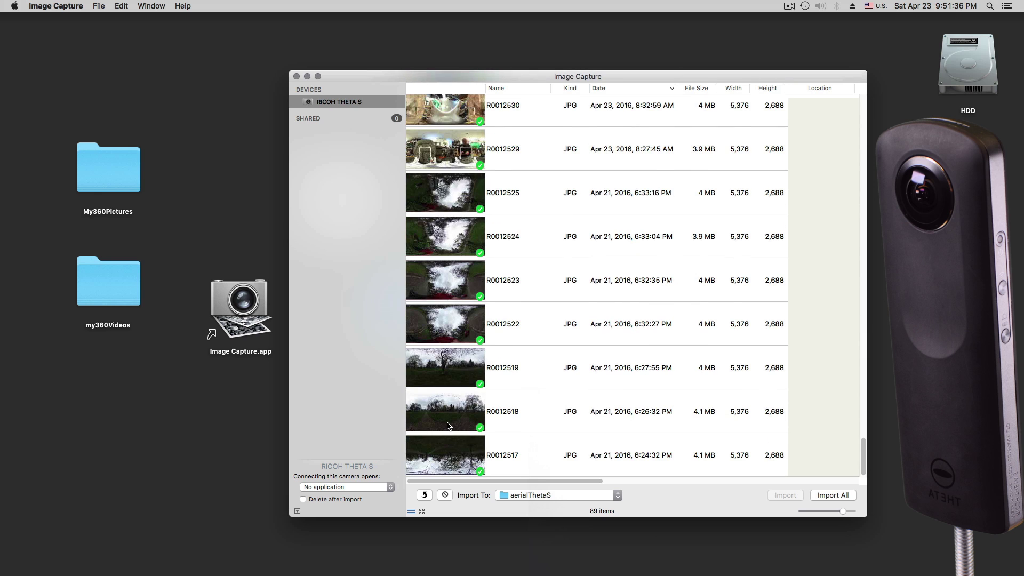
key(super+a)
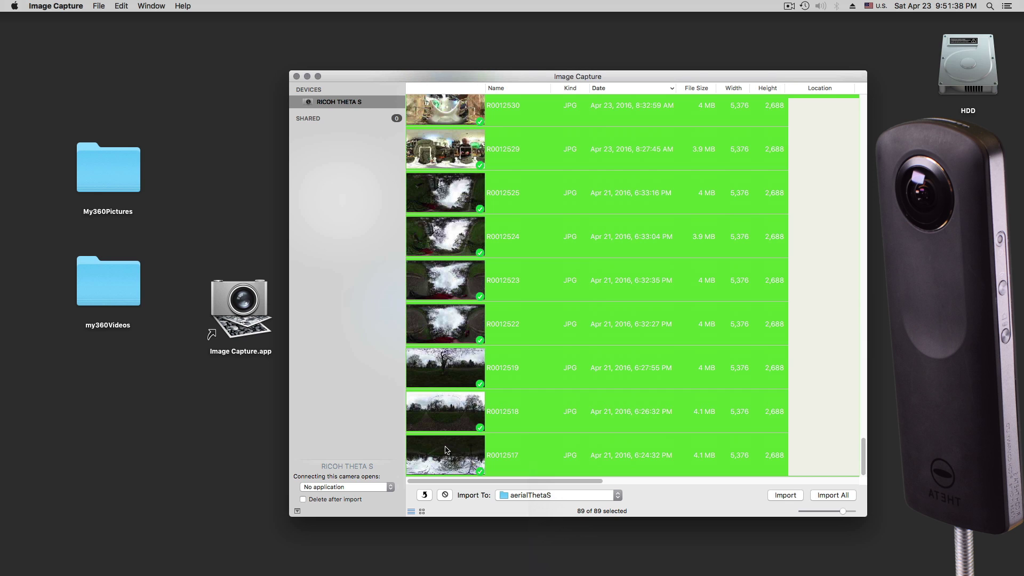
- Drag all 89 selected THETA S photos into the desktop folder to import them
drag(445, 454, 105, 179)
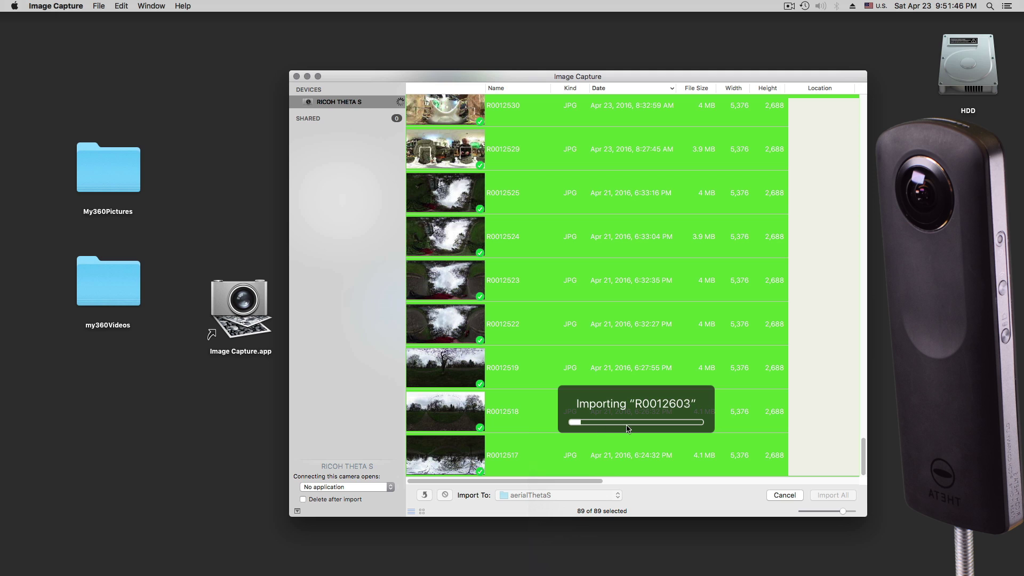
scroll(451, 388, up, 1)
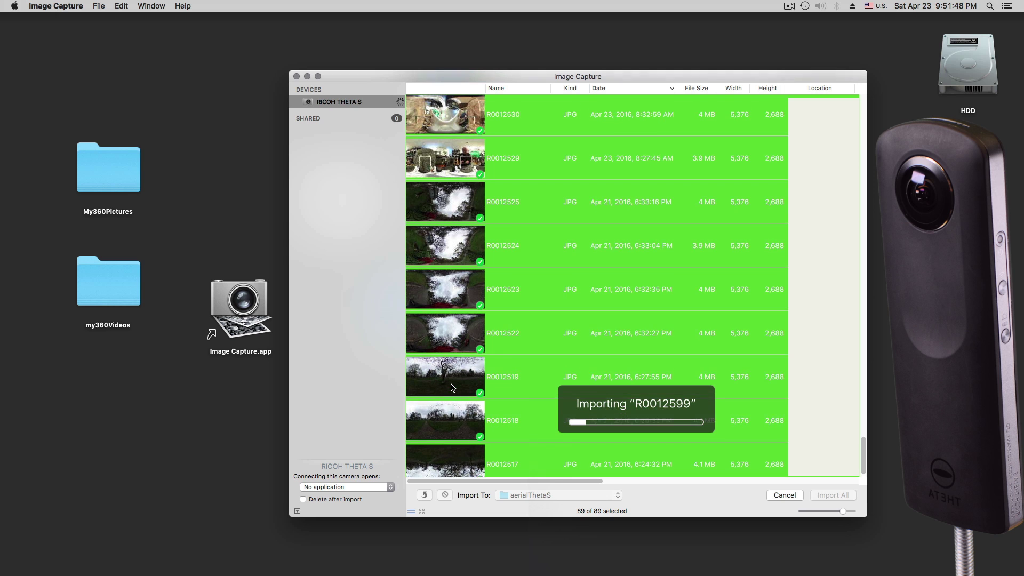
scroll(451, 388, up, 5)
scroll(450, 321, up, 5)
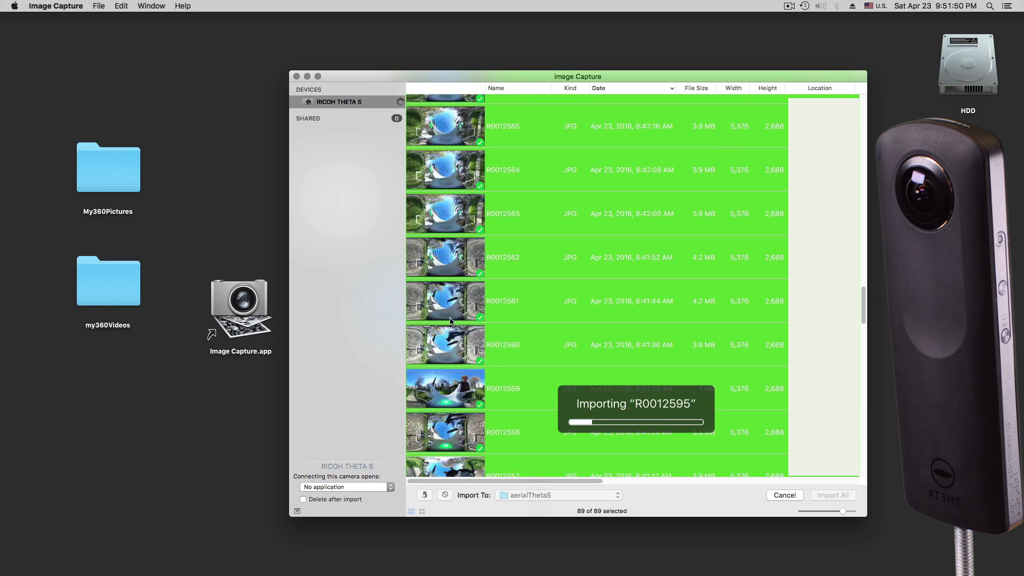
scroll(456, 302, down, 10)
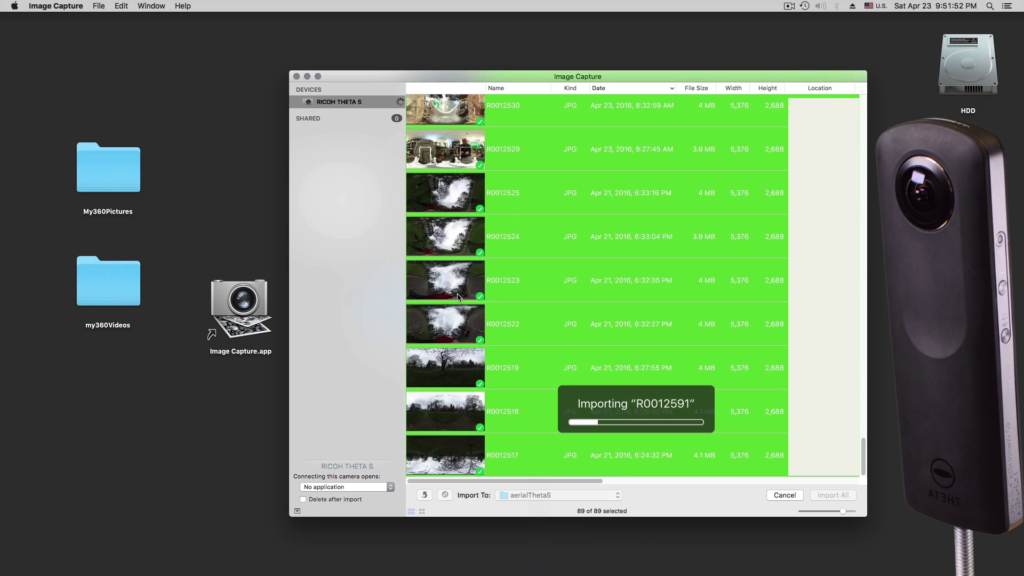
scroll(459, 287, up, 15)
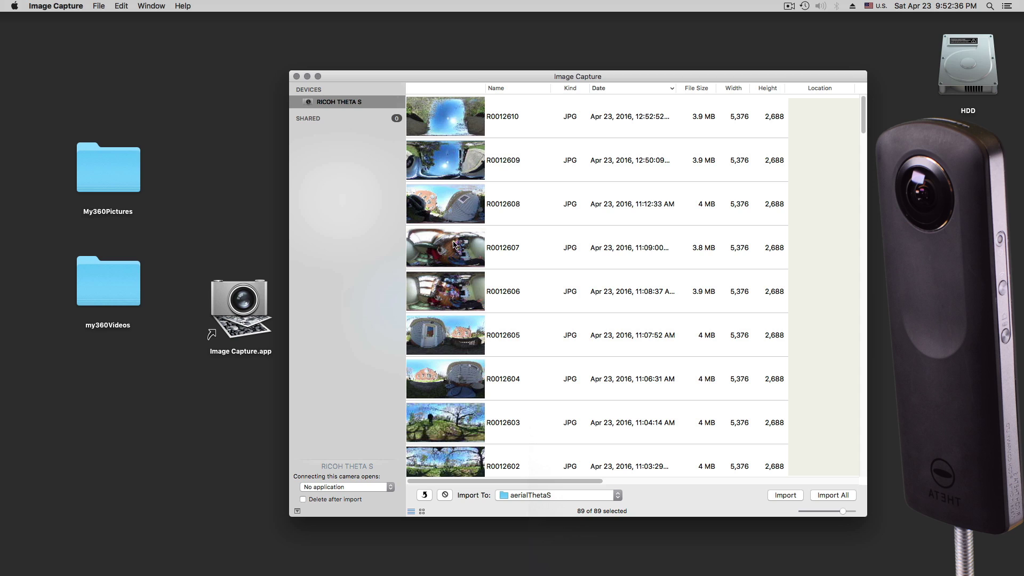
- Select photos R0012607 and R0012606 and permanently delete them from the camera
click(449, 257)
shift+click(449, 288)
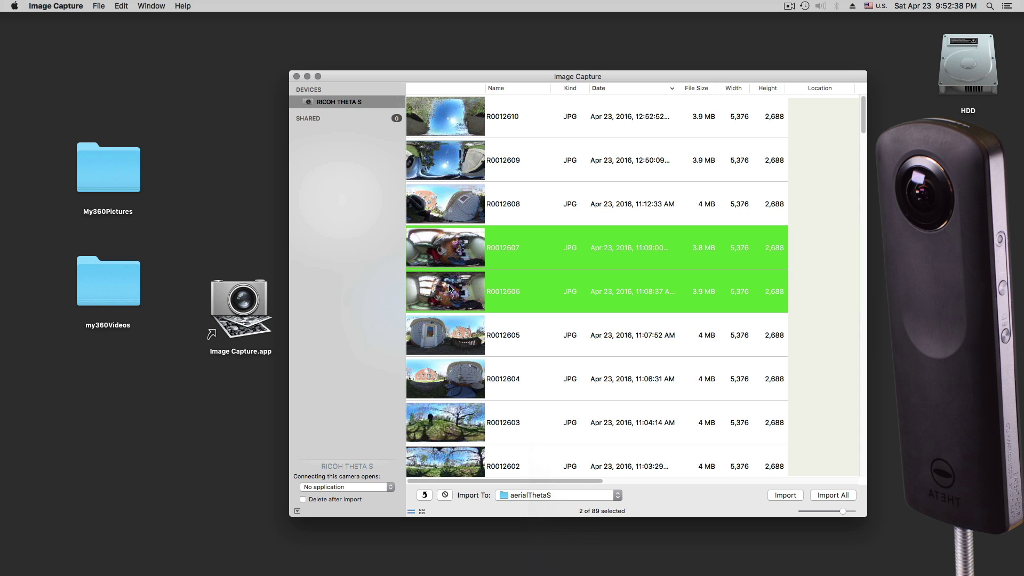
click(444, 495)
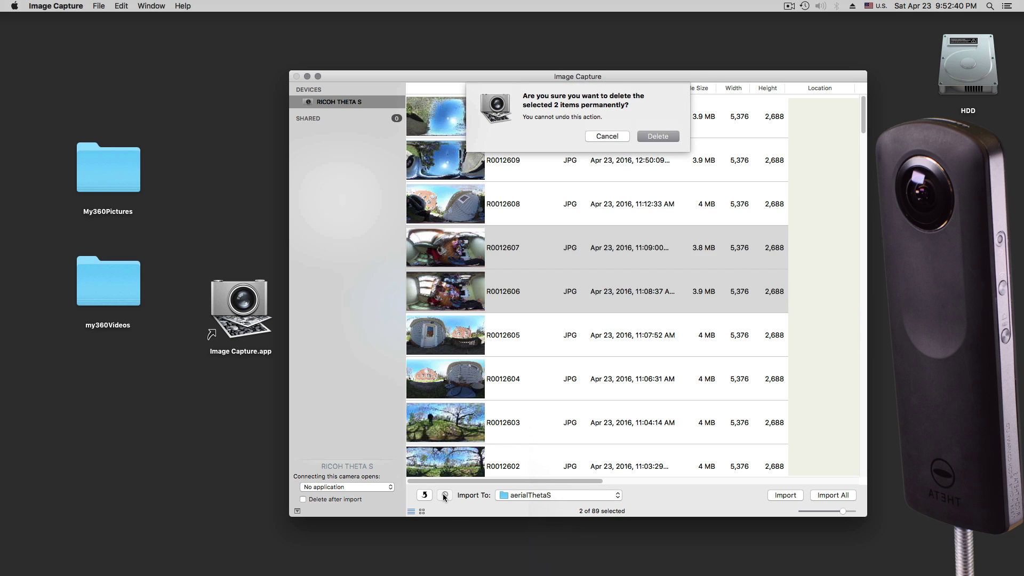
click(650, 133)
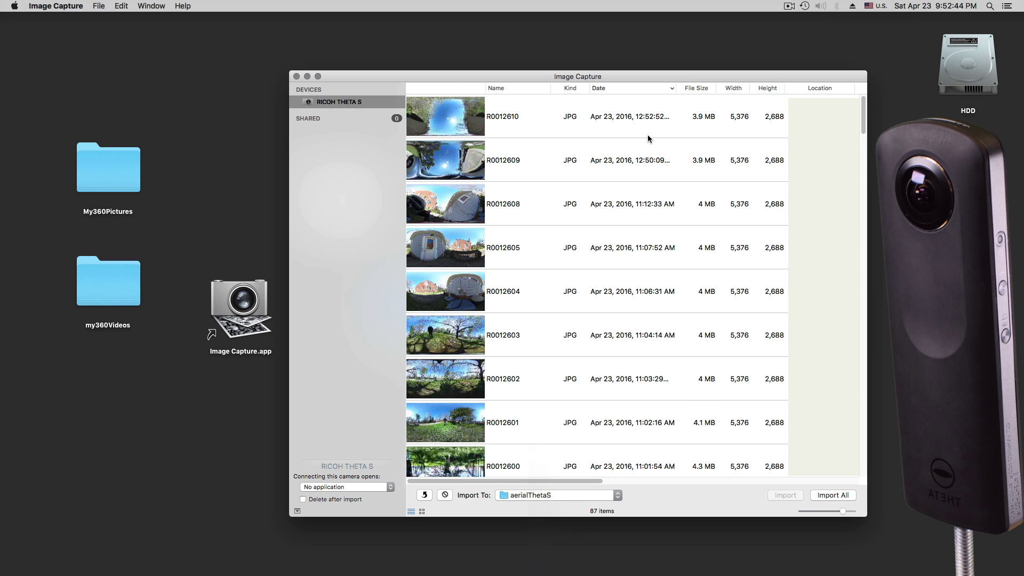
- Review the remaining 87 camera photos, then look at the Help menu options
scroll(565, 242, down, 15)
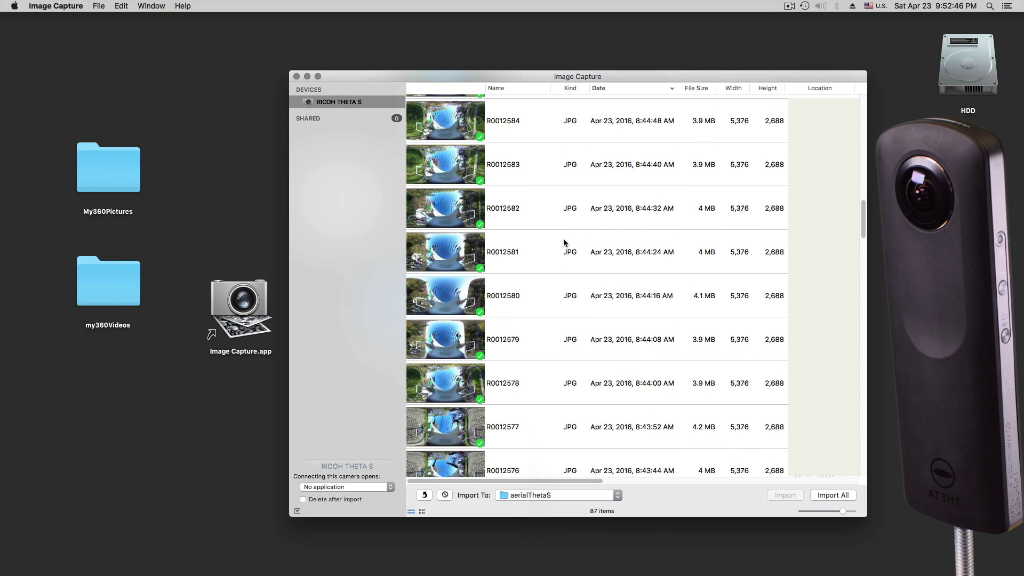
scroll(563, 241, down, 5)
scroll(563, 243, up, 10)
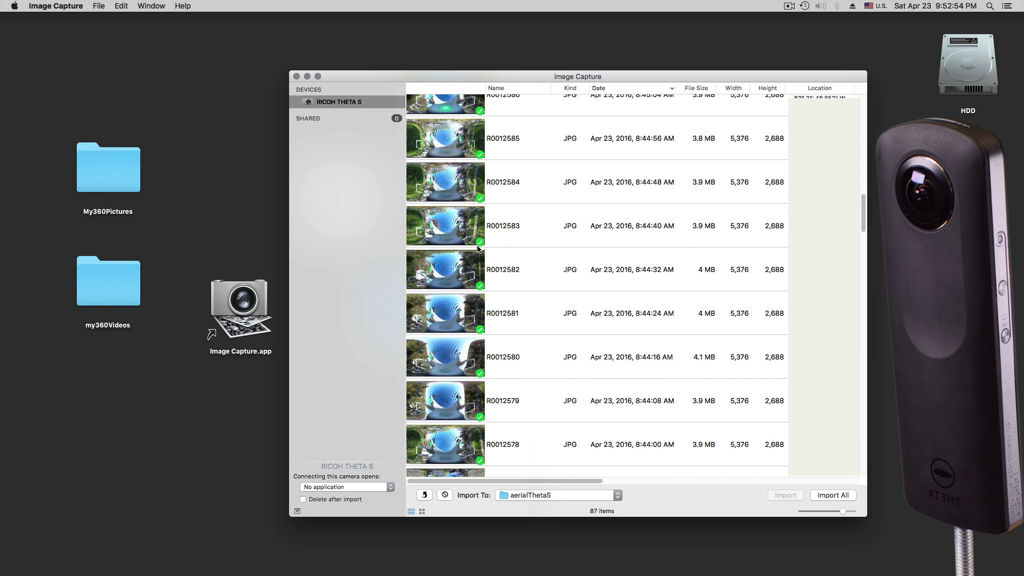
scroll(478, 248, down, 2)
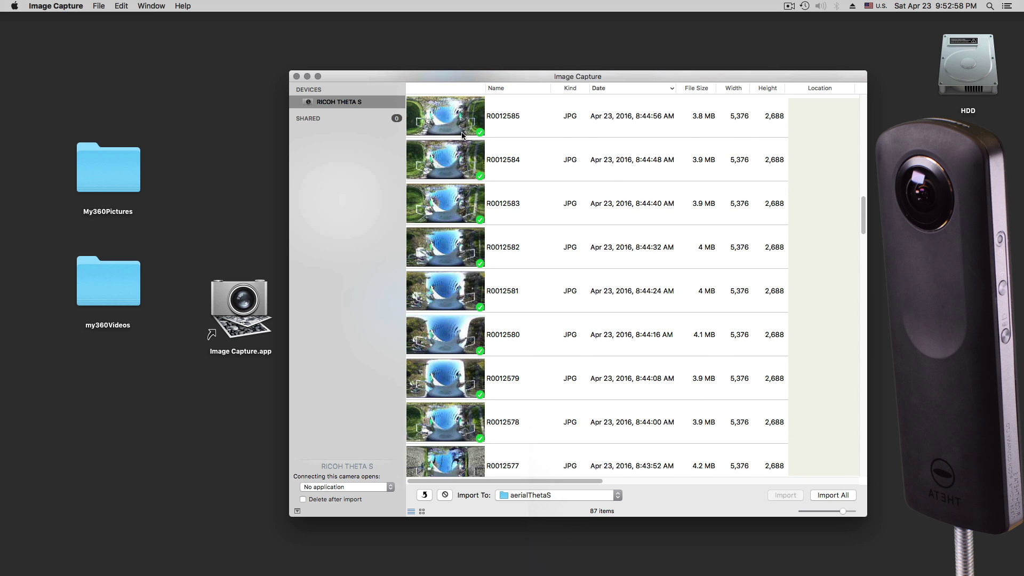
scroll(468, 350, down, 20)
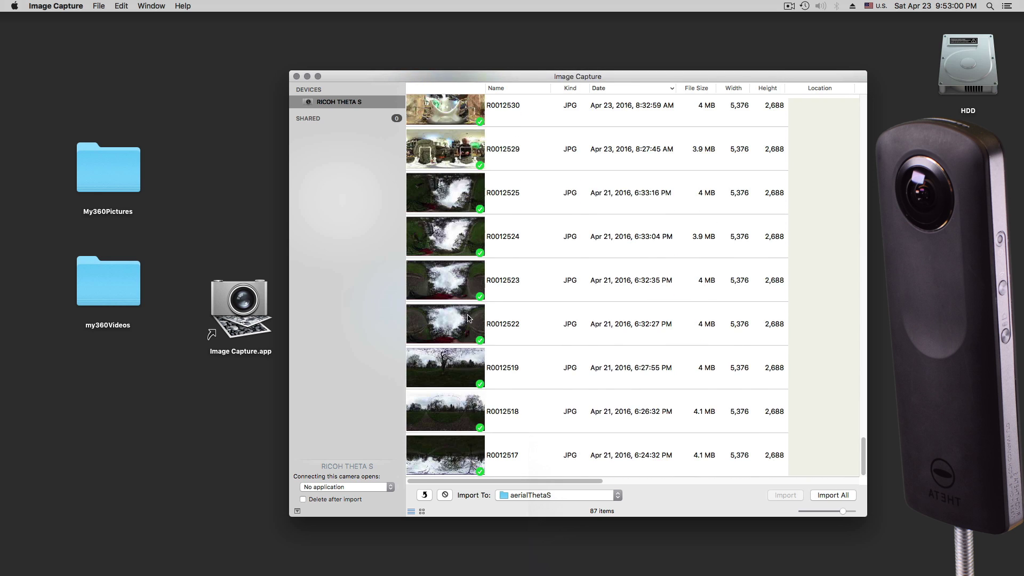
scroll(468, 317, up, 20)
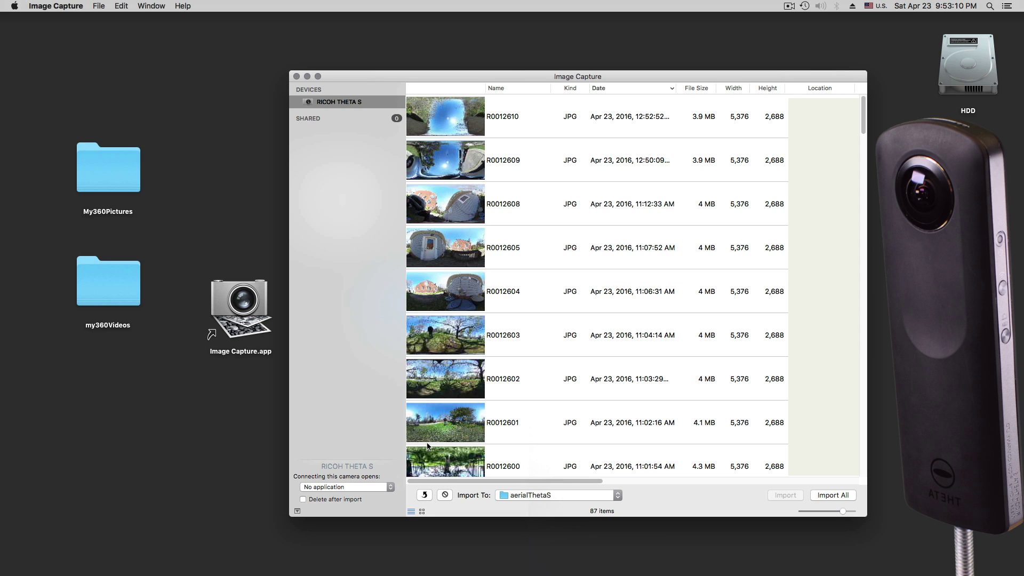
click(184, 7)
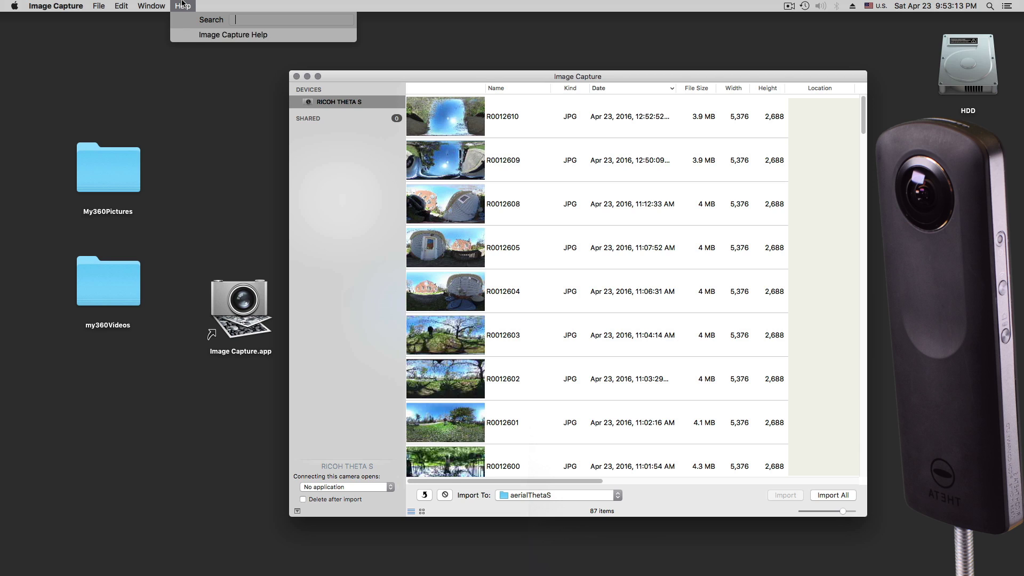
click(359, 300)
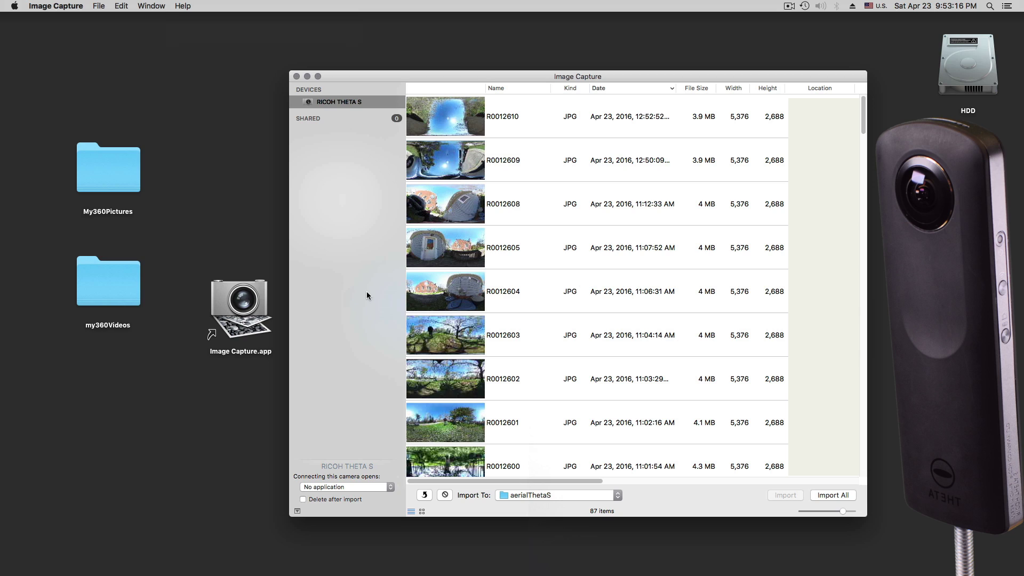